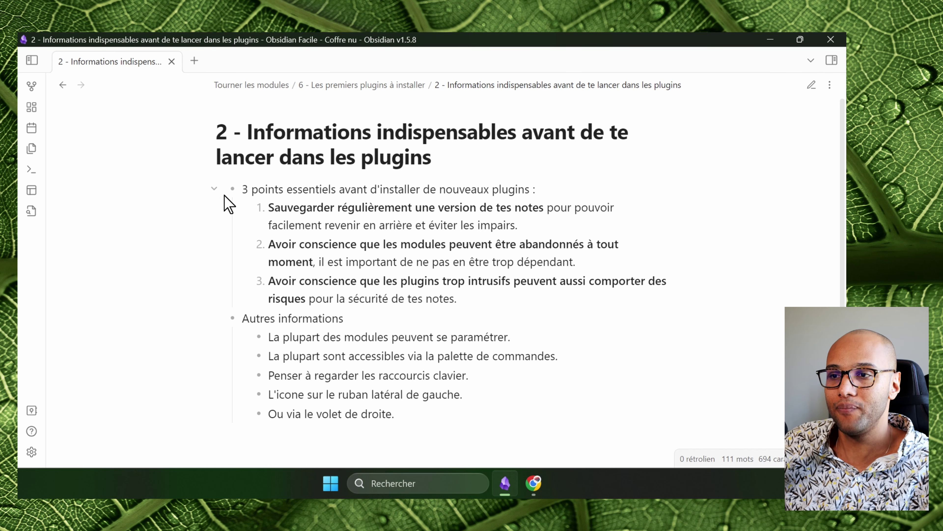
Step: Collapse the "3 points essentiels" bullet list and enlarge the note's text
click(215, 188)
ctrl+scroll(660, 385, up, 4)
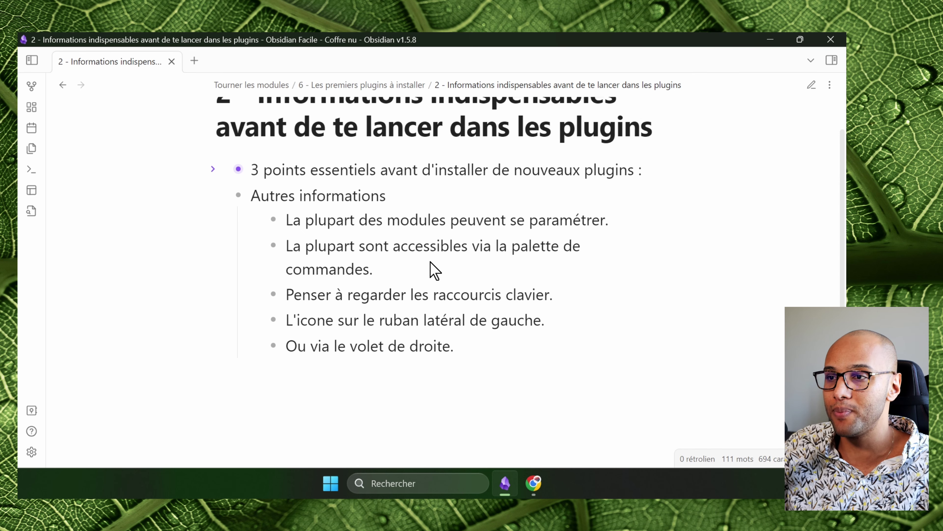
Step: Browse the commands and shortcuts in the command palette, close it, and toggle the right-hand pane
key(ctrl+p)
scroll(510, 237, down, 5)
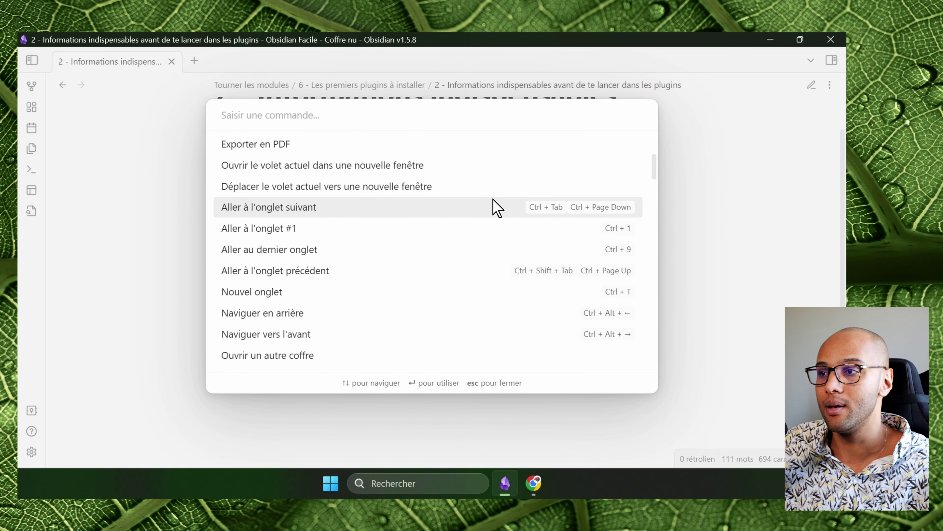
click(568, 215)
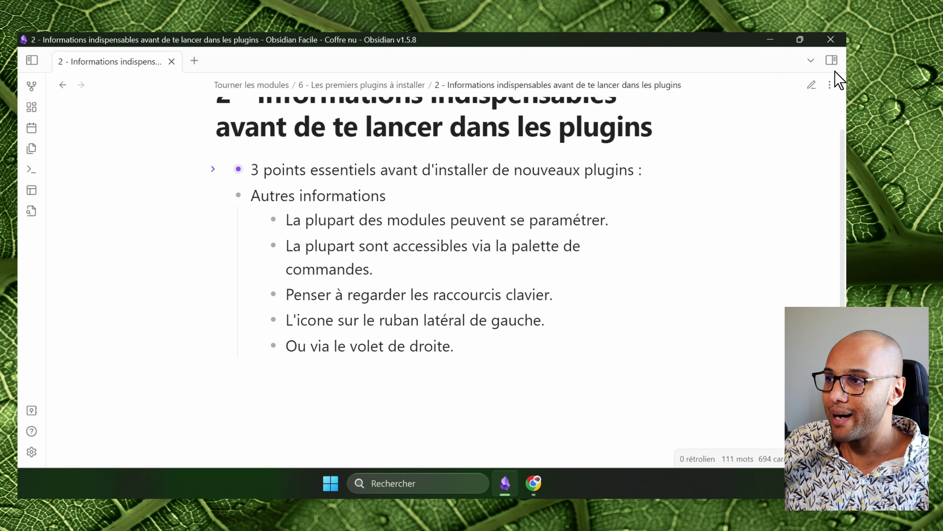
click(832, 60)
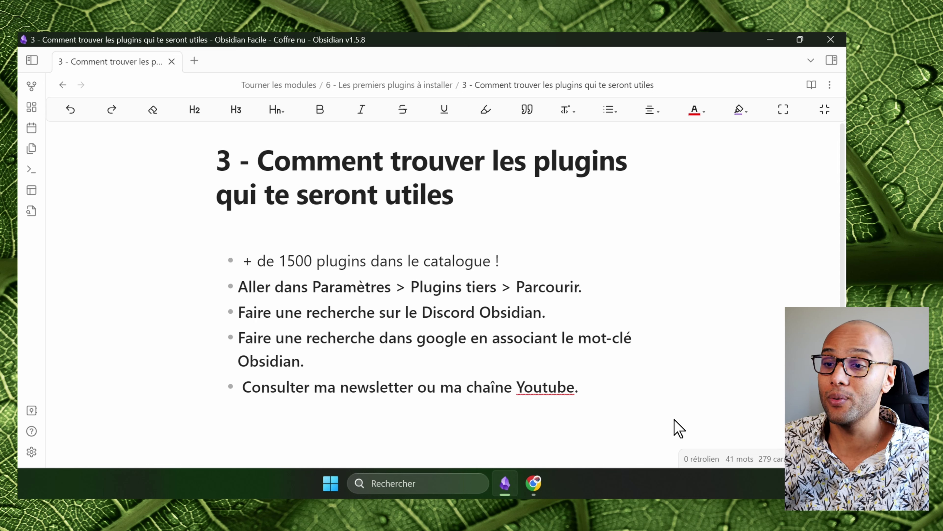
Step: View the core plugins list in the settings and return to the community plugins settings
click(32, 452)
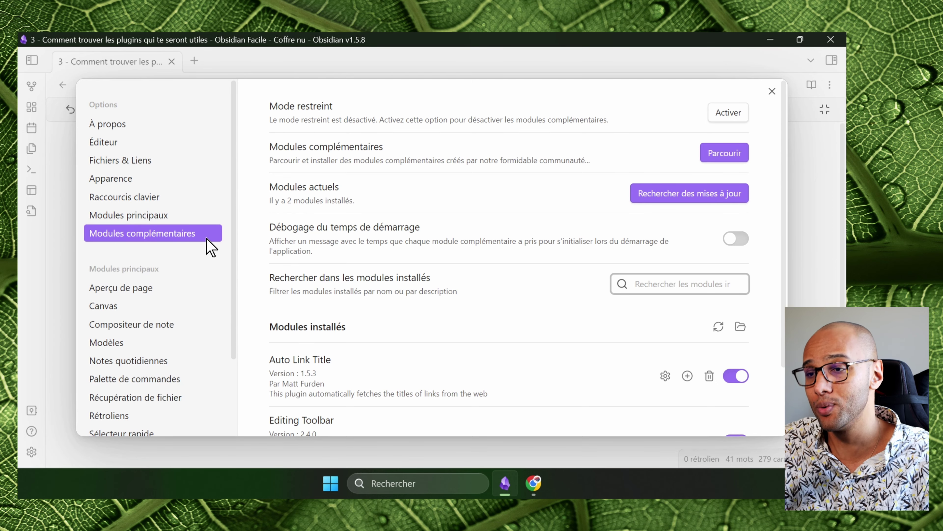
click(149, 215)
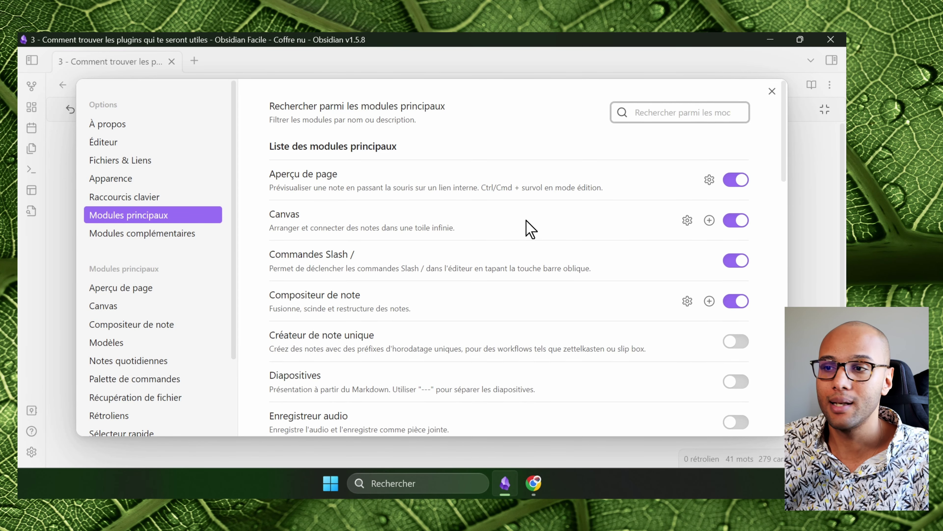
click(167, 234)
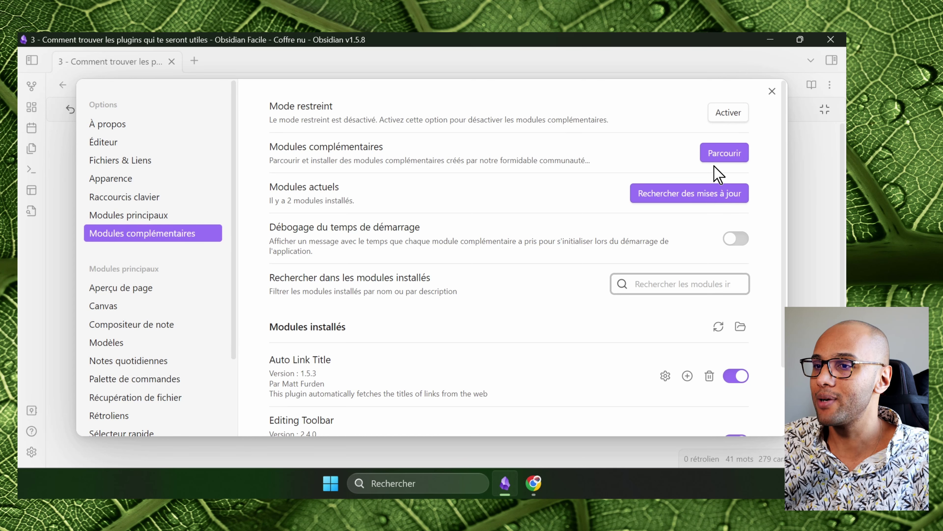
Step: Turn restricted mode on, re-enable community plugins, and review the installed plugins
click(727, 147)
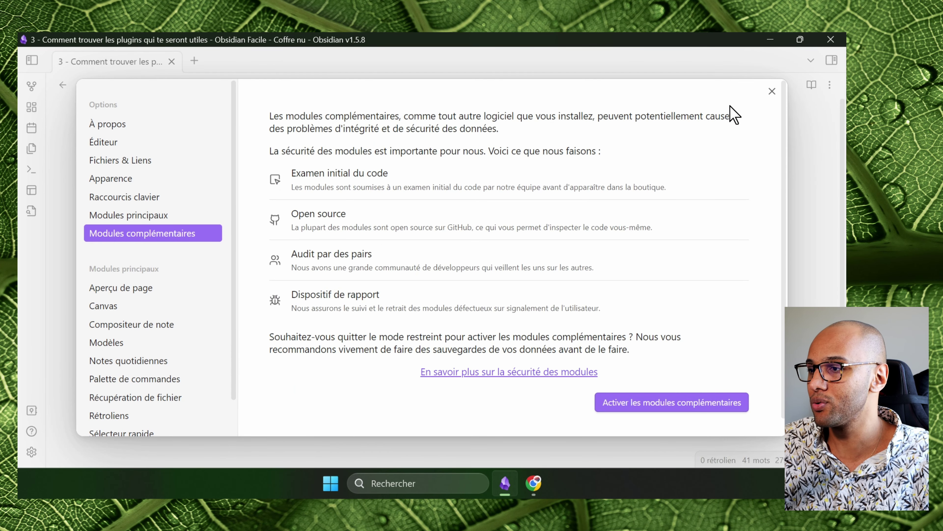
click(703, 406)
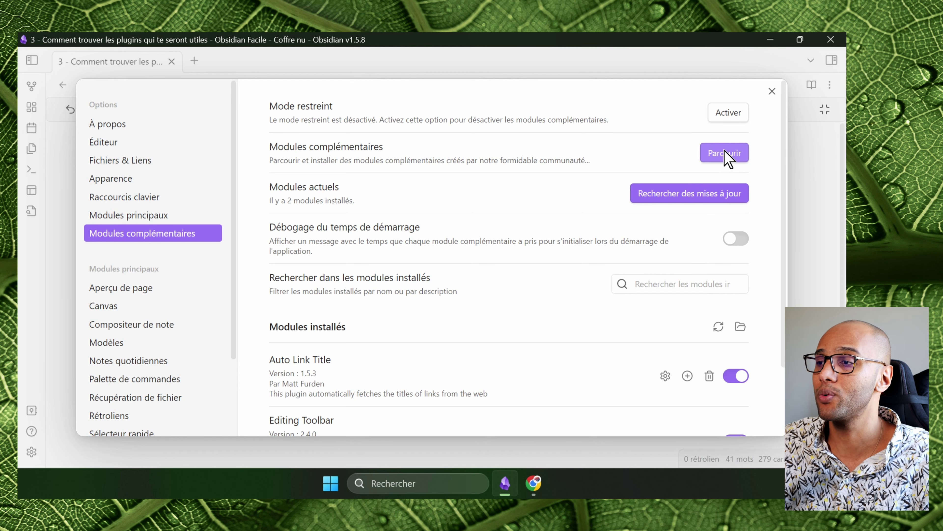
scroll(744, 223, down, 2)
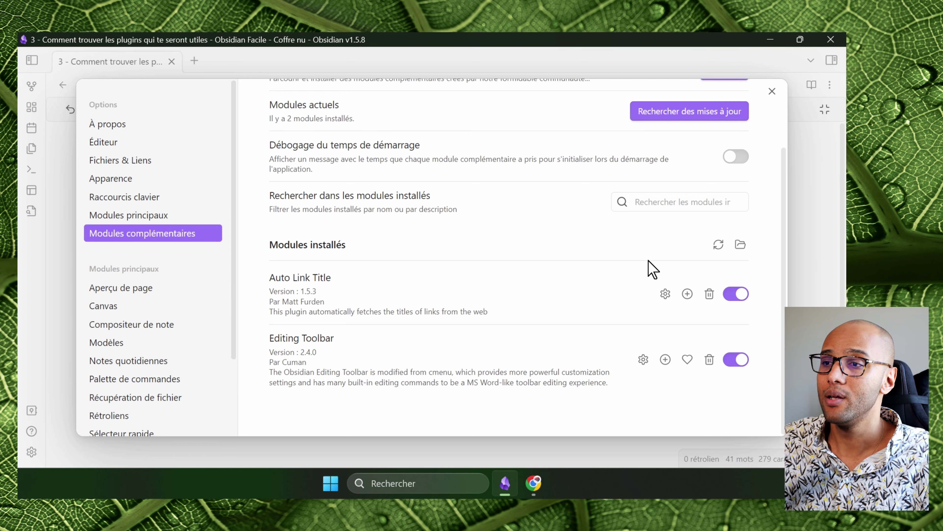
scroll(652, 267, up, 2)
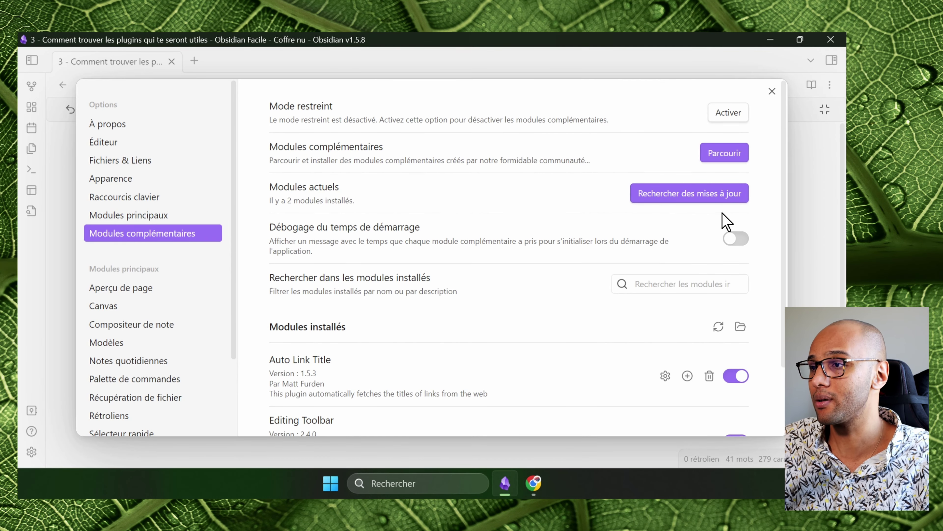
Step: Open the community plugin catalogue, view its sorting options, and search it for "excel"
click(725, 150)
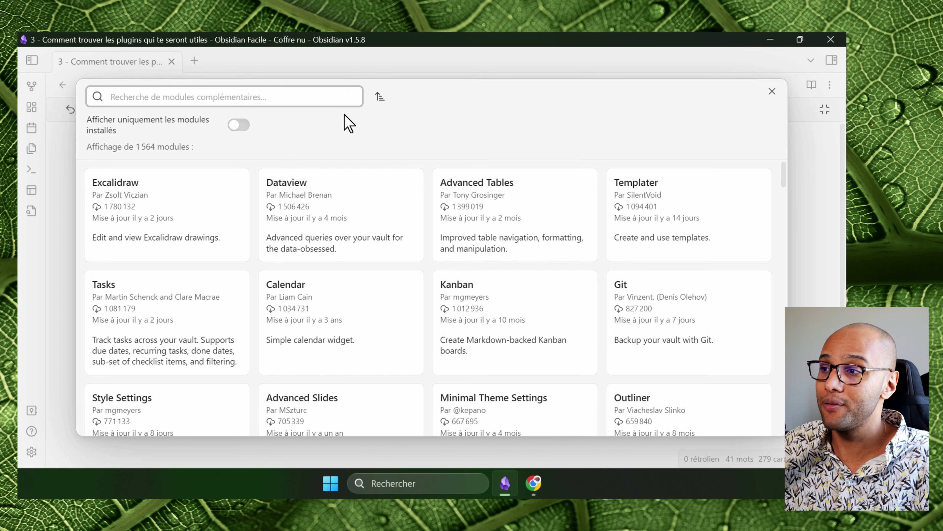
mouse_move(780, 171)
mouse_down()
mouse_move(794, 221)
mouse_move(790, 286)
mouse_move(782, 163)
mouse_up()
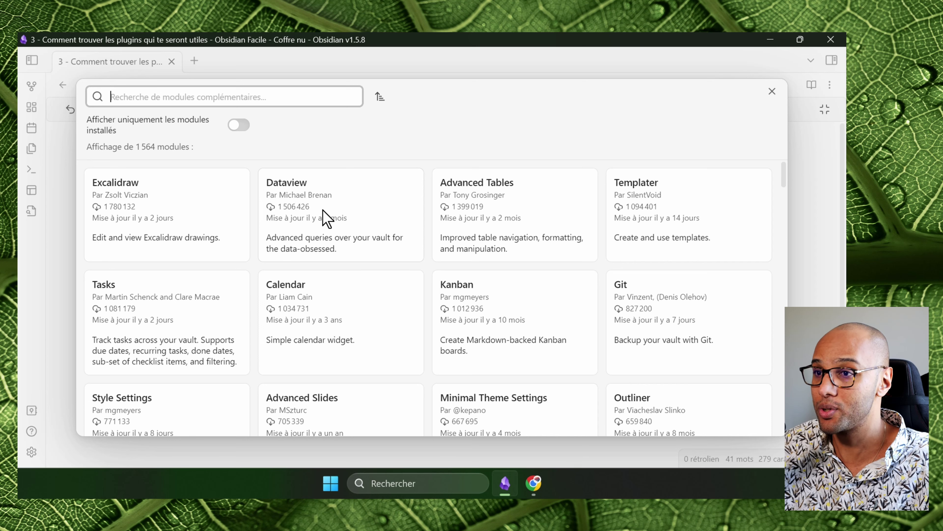
click(380, 98)
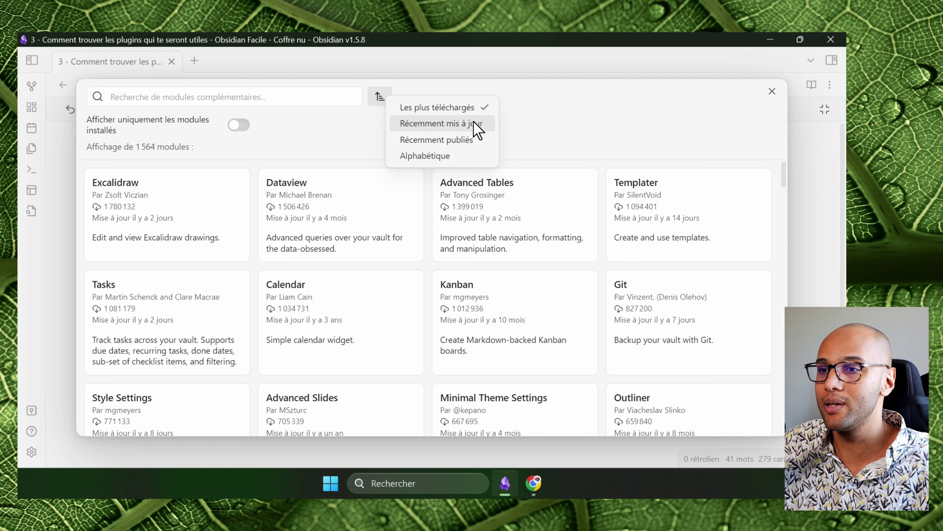
click(570, 122)
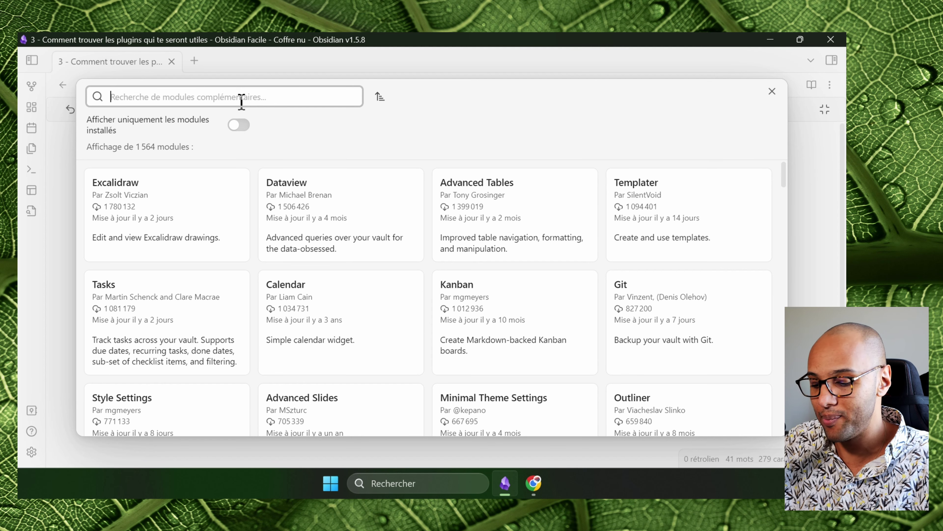
text(excel)
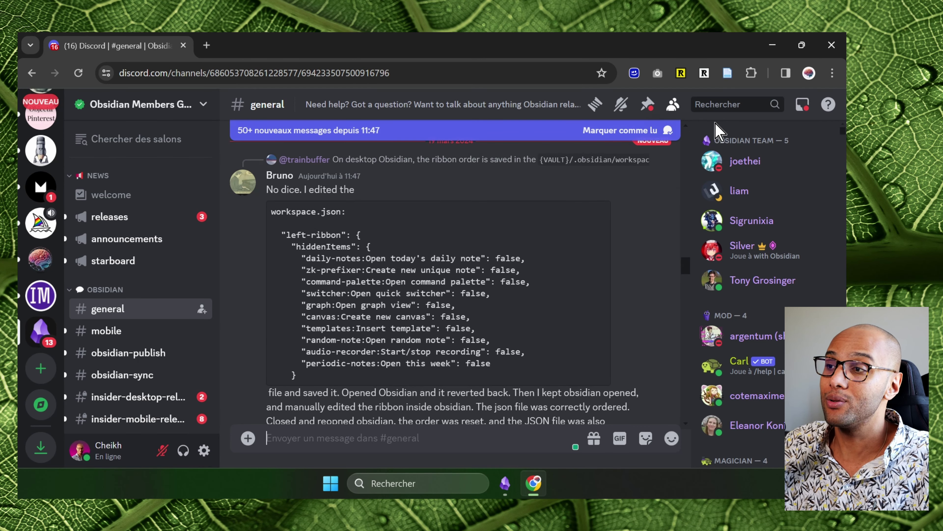
Step: Search the Obsidian Discord server in the browser for "plugin excel"
click(731, 108)
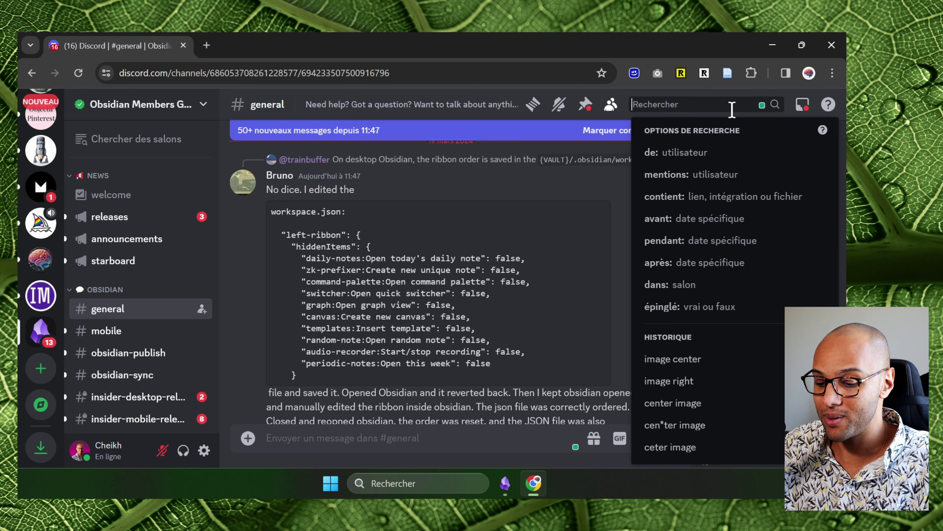
text(plugin)
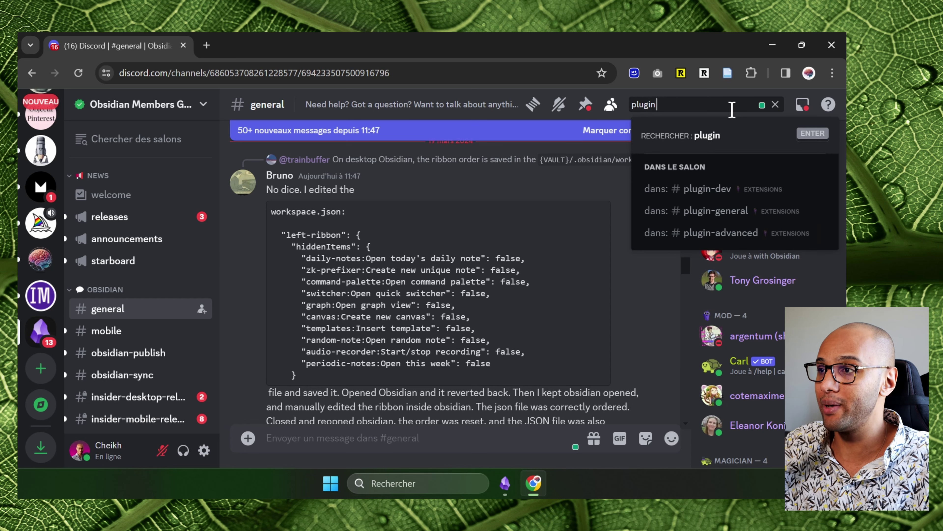
text( excel)
key(Return)
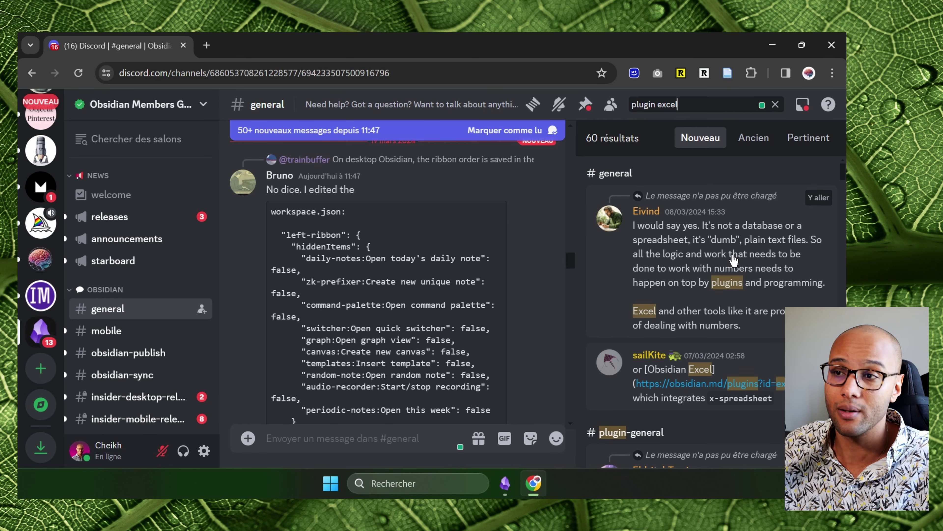
Step: Find the Obsidian Forum through a Google search for "forum obsidian", and open the forum's search
click(354, 71)
text(o)
key(BackSpace)
key(BackSpace)
text(forum obsidian)
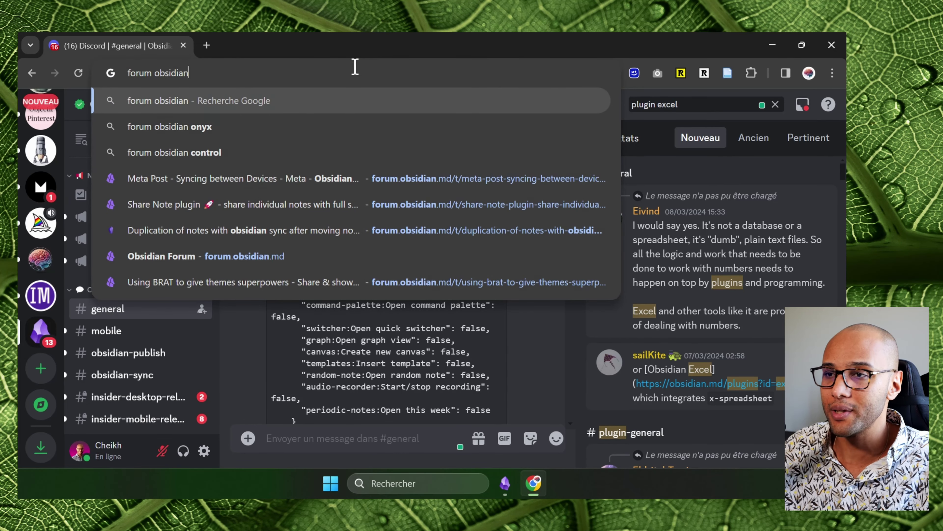
key(Return)
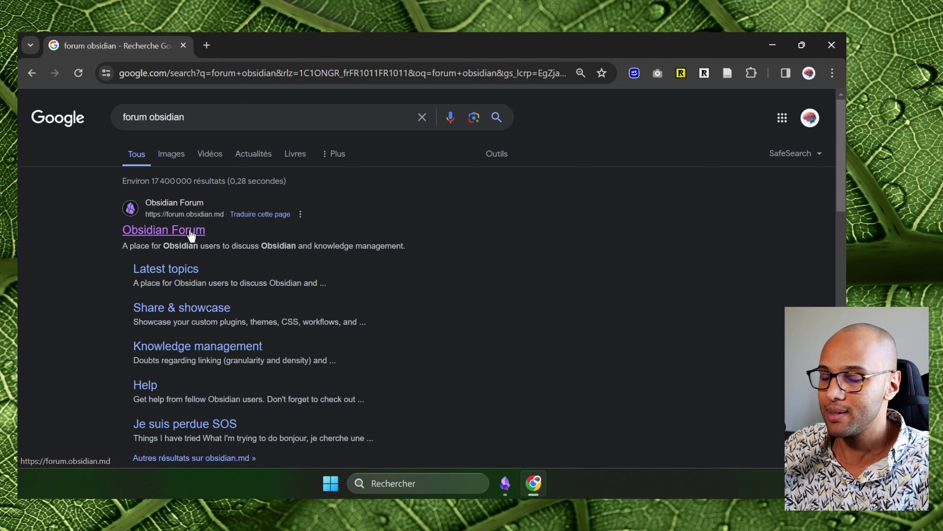
click(185, 237)
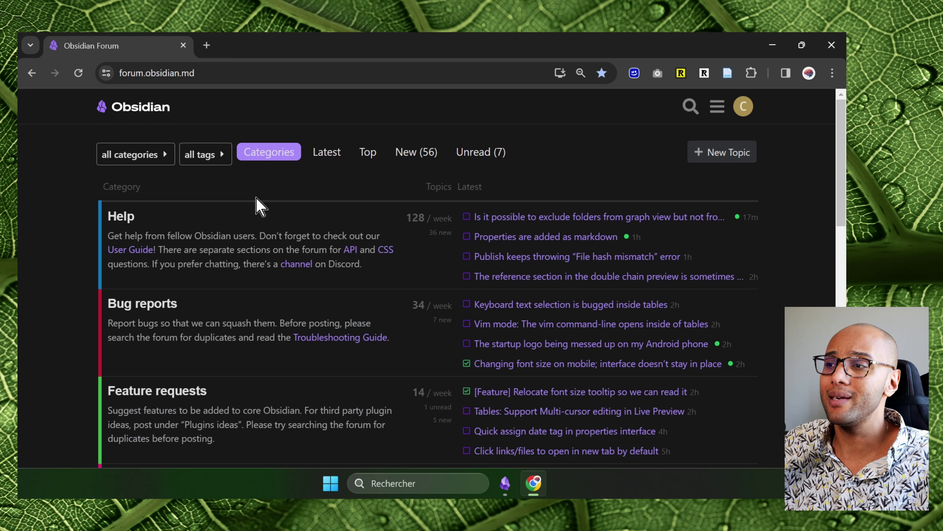
click(689, 112)
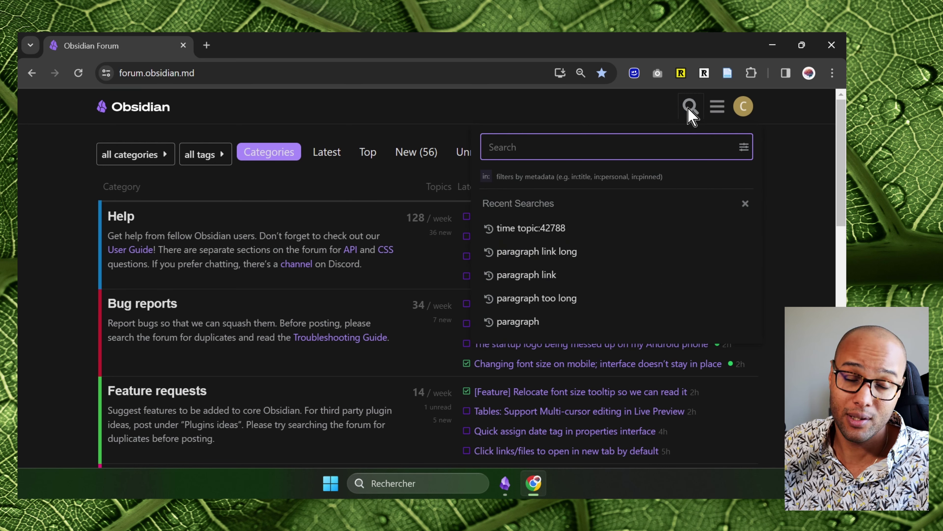
Step: Search Google for "plugin obsidian excel" and look through the video, forum, GitHub and Reddit results
click(307, 73)
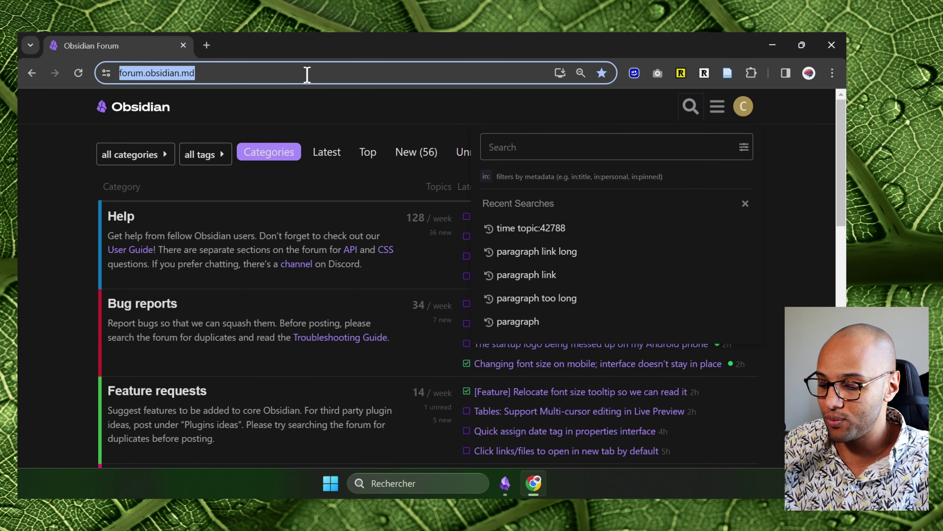
text(plugin )
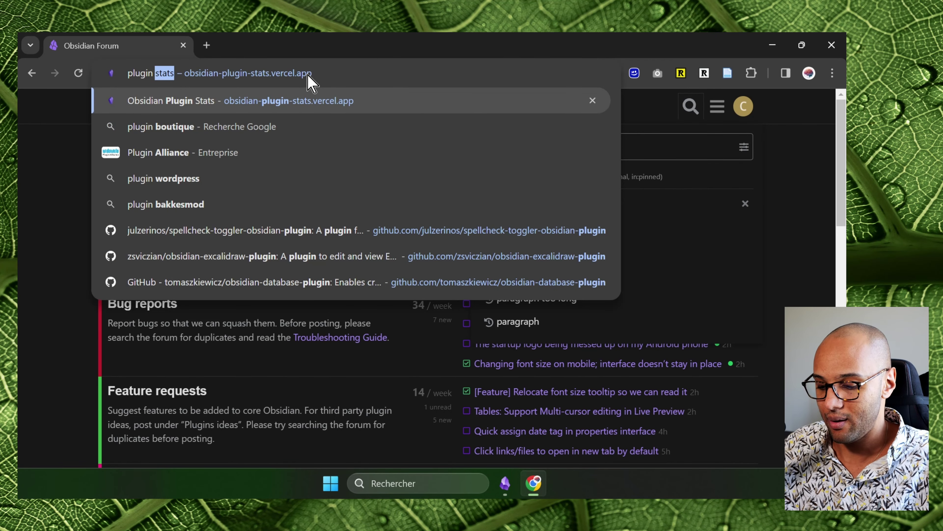
text(obsidian excel)
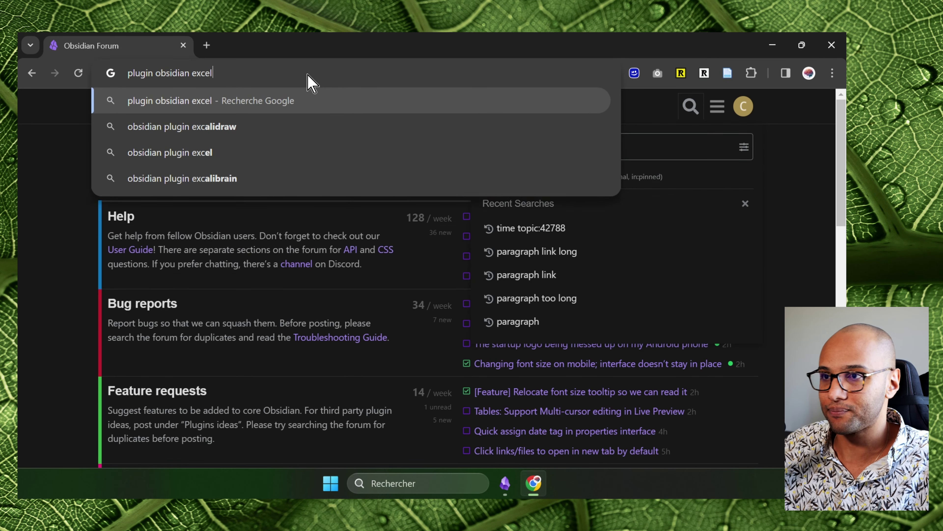
key(Return)
scroll(840, 221, down, 3)
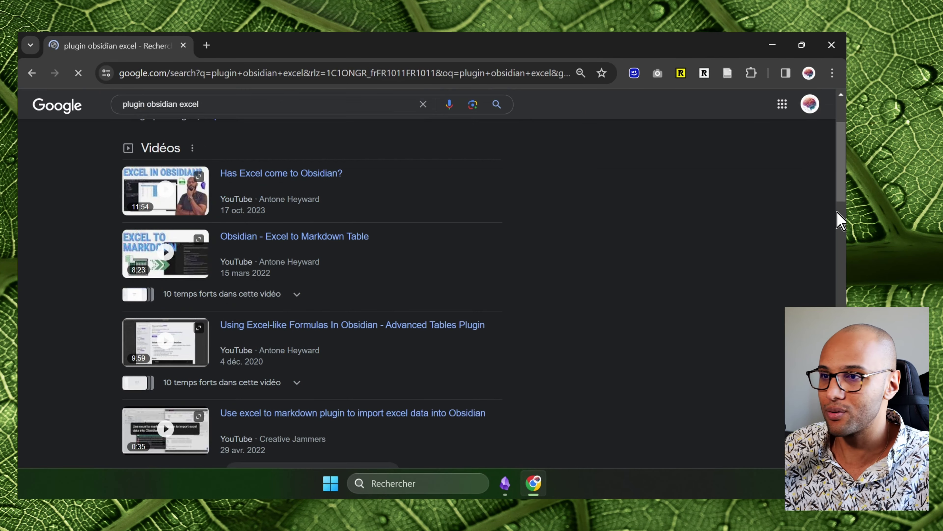
scroll(840, 222, down, 6)
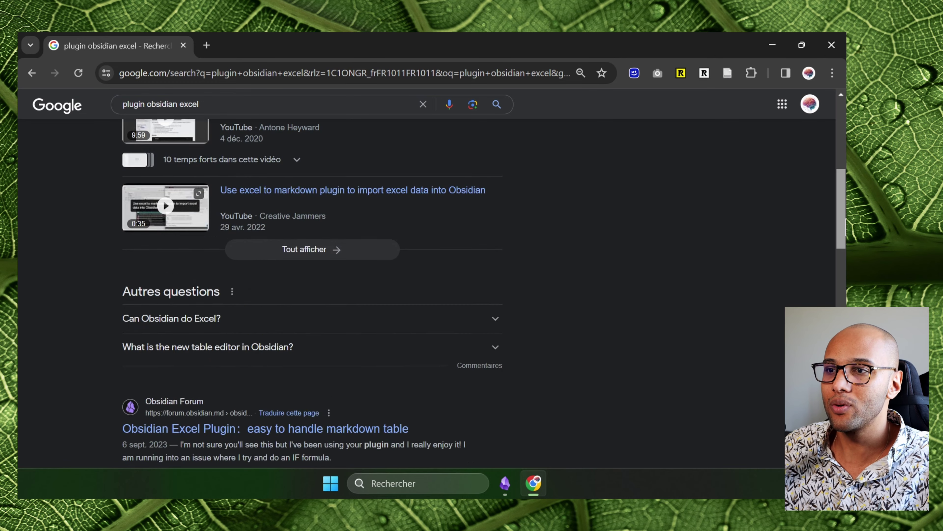
scroll(840, 223, down, 4)
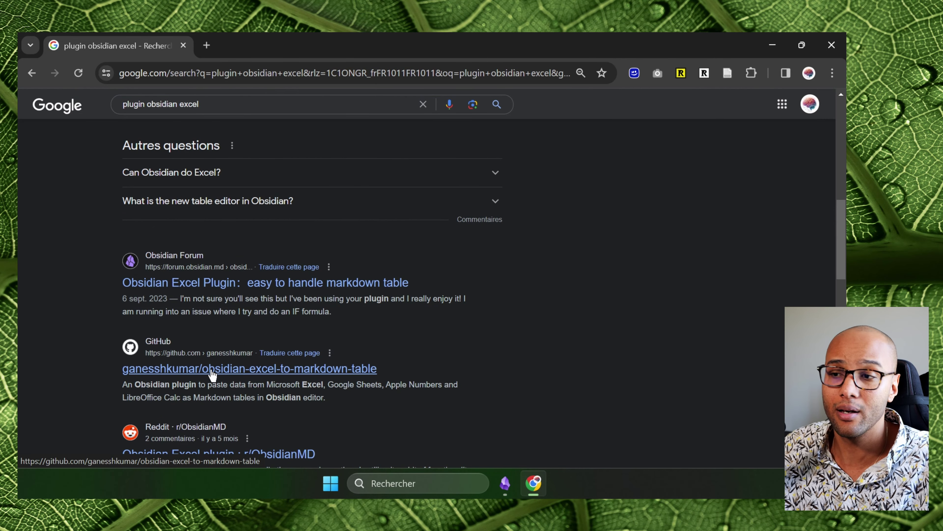
scroll(208, 372, down, 2)
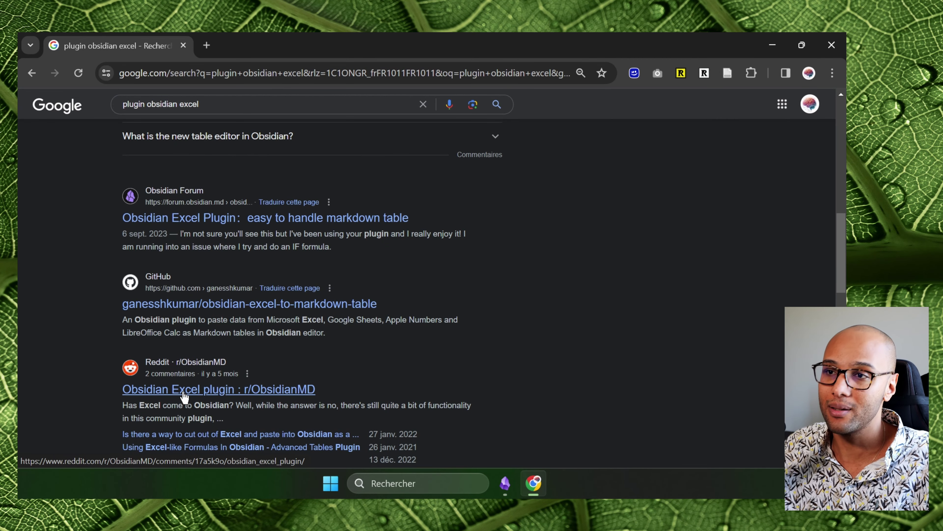
Step: Switch to Obsidian, show the note "4 - SOS Mon plugin ne fonctionne pas" in reading view, and highlight the line "Mettre à jour le plugin."
click(505, 483)
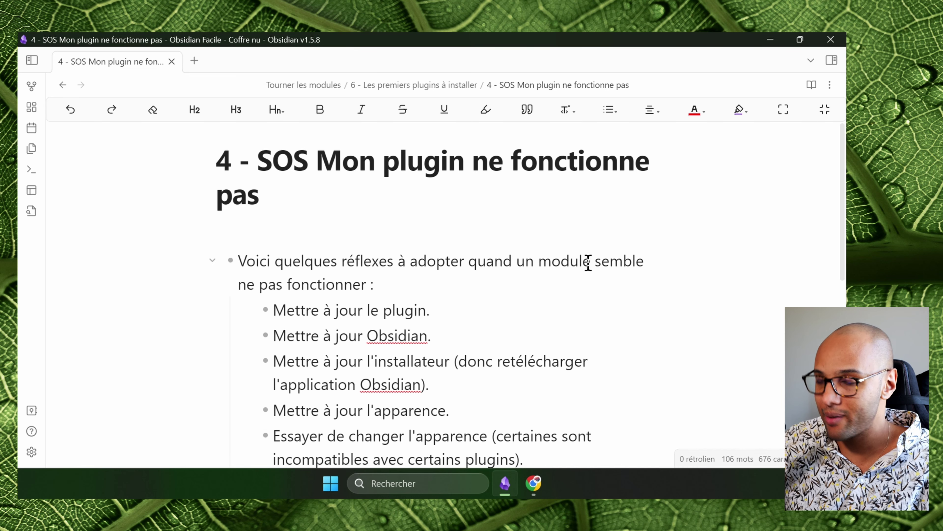
key(ctrl+e)
scroll(590, 266, down, 1)
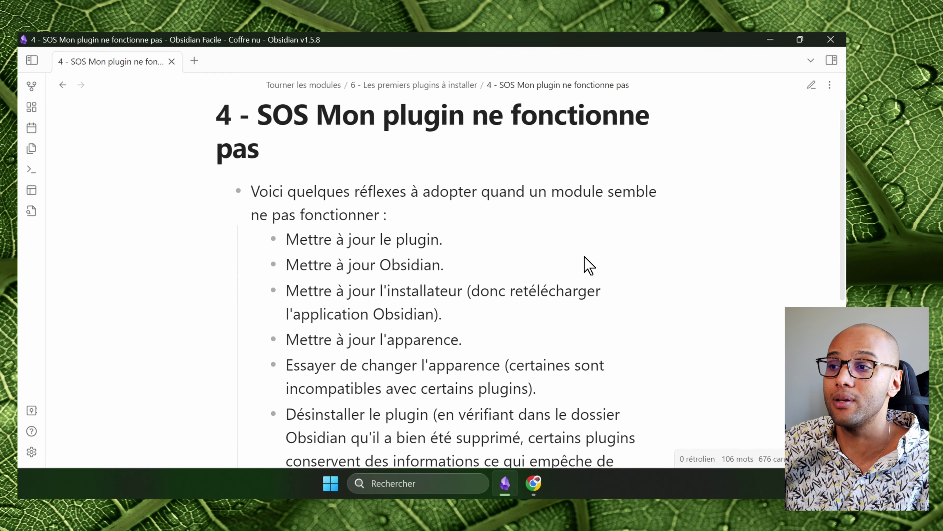
drag(448, 240, 268, 240)
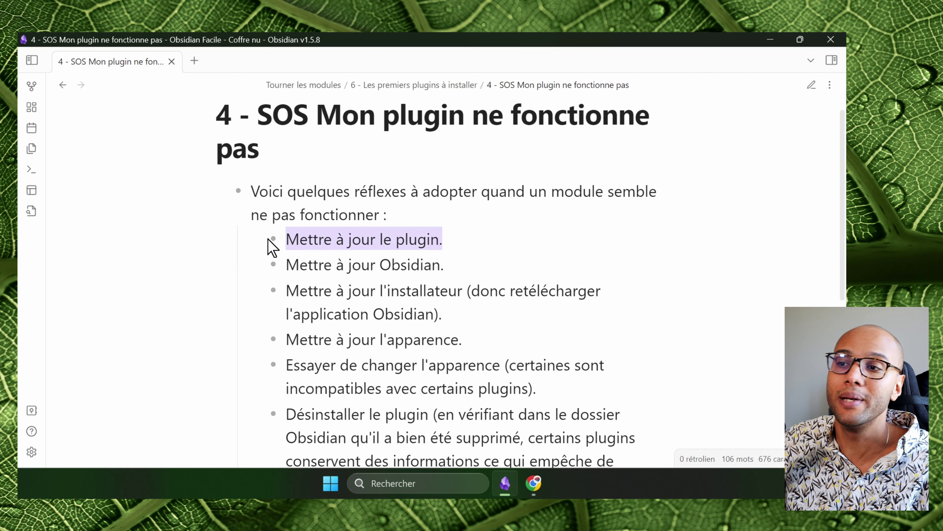
Step: Check the installed community plugins for updates from the settings
click(31, 451)
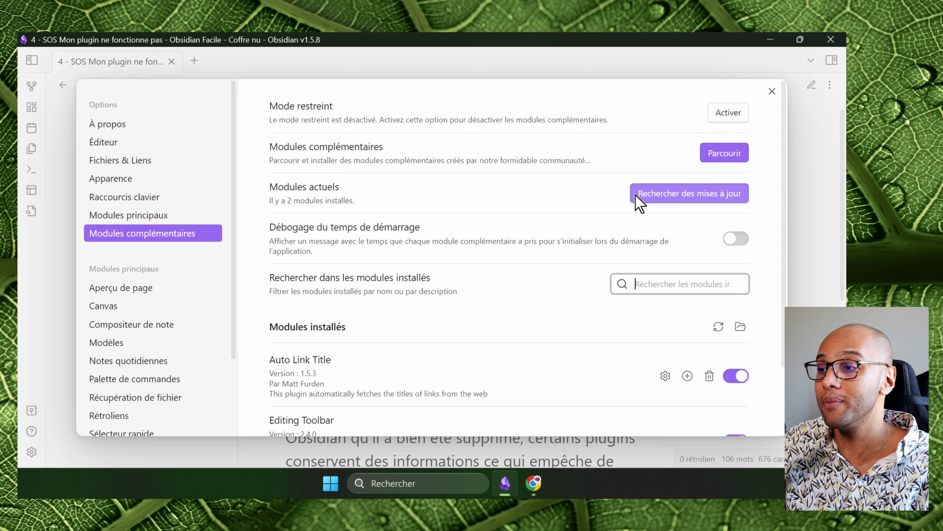
click(681, 189)
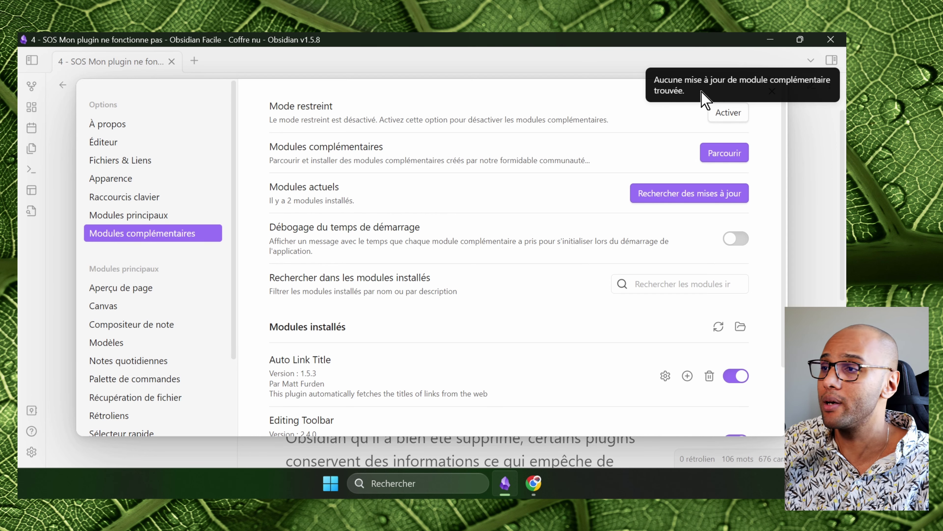
Step: Close the plugin settings and highlight the note's tips on updating Obsidian, redownloading the installer and changing the appearance
scroll(686, 251, down, 2)
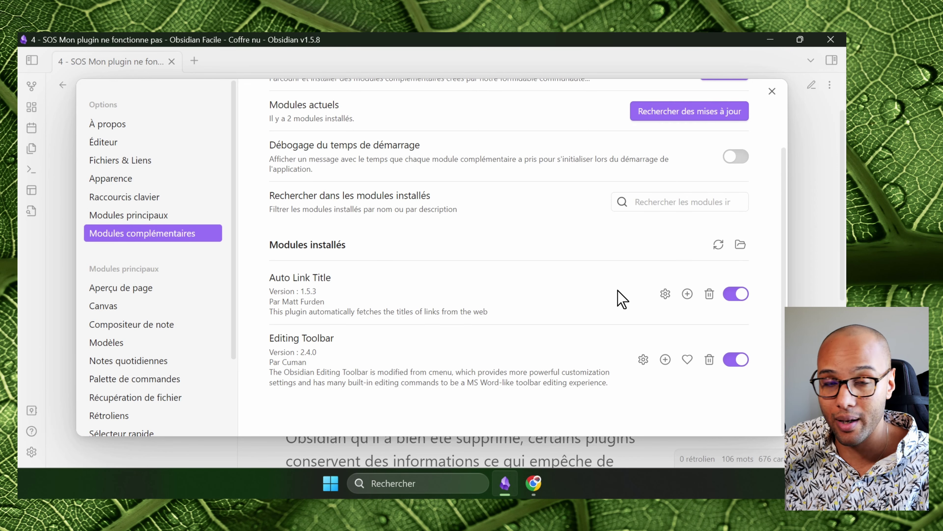
key(Escape)
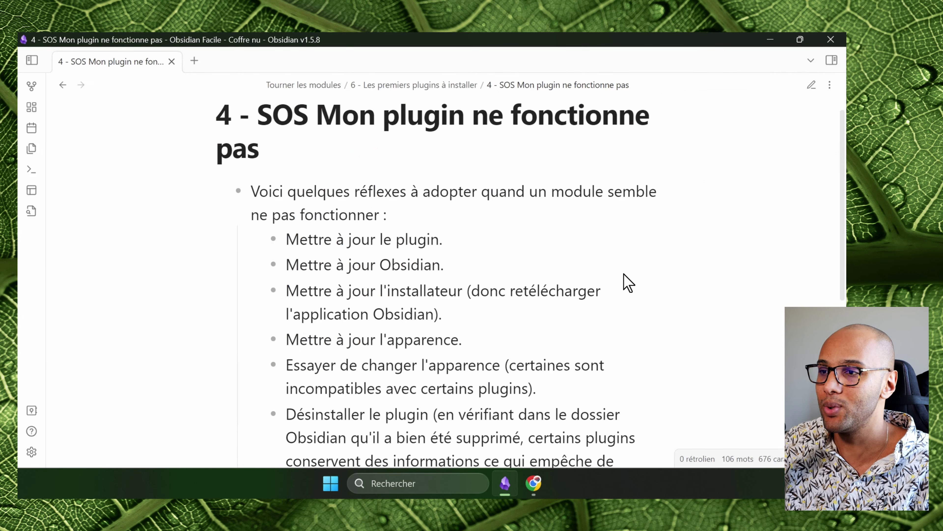
triple_click(376, 265)
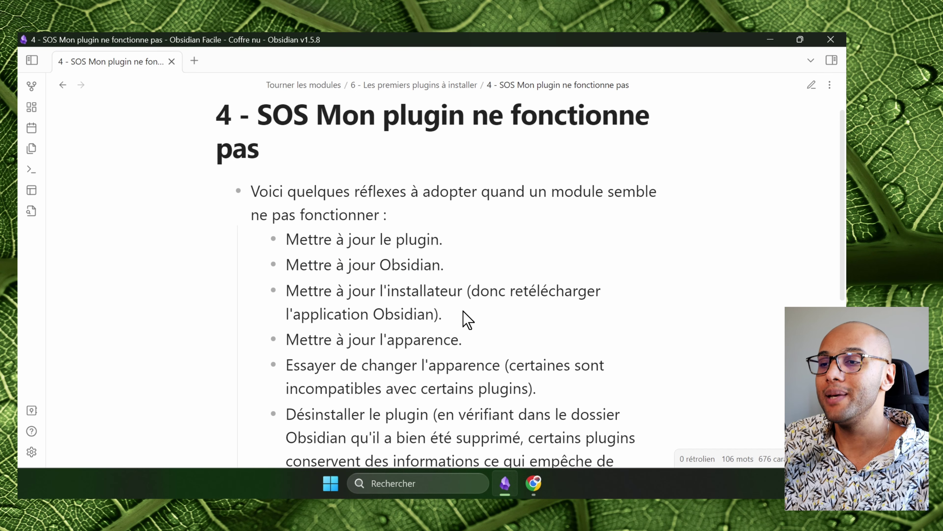
drag(463, 316, 291, 289)
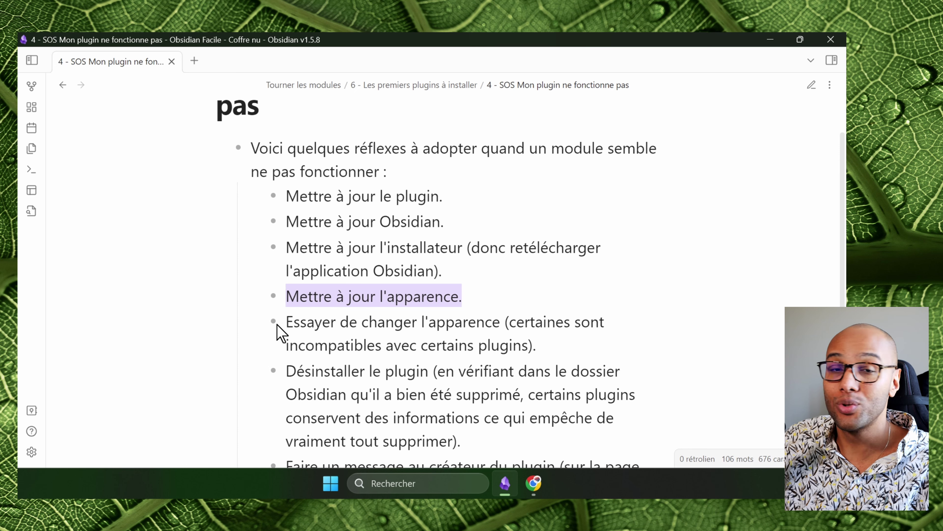
drag(286, 322, 539, 348)
scroll(565, 350, down, 3)
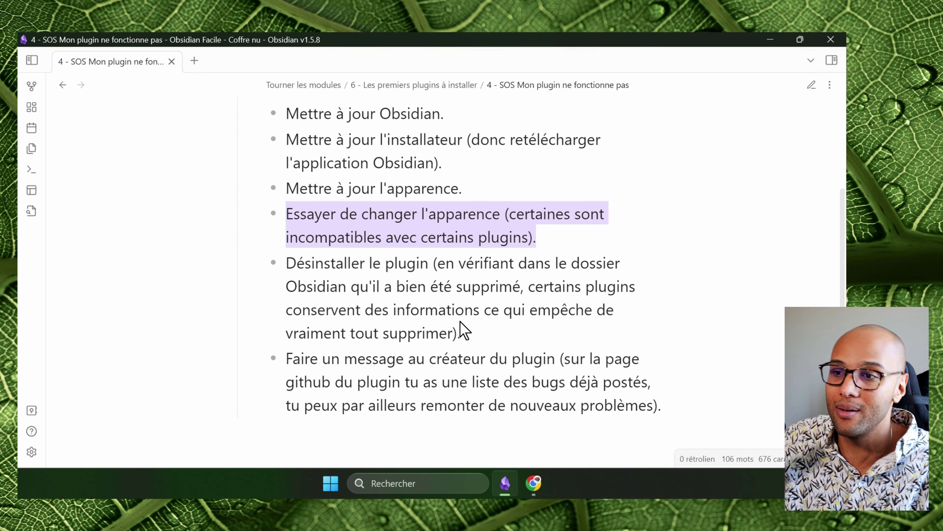
Step: Find Excalidraw in the community plugin catalogue and open its GitHub repository
click(30, 452)
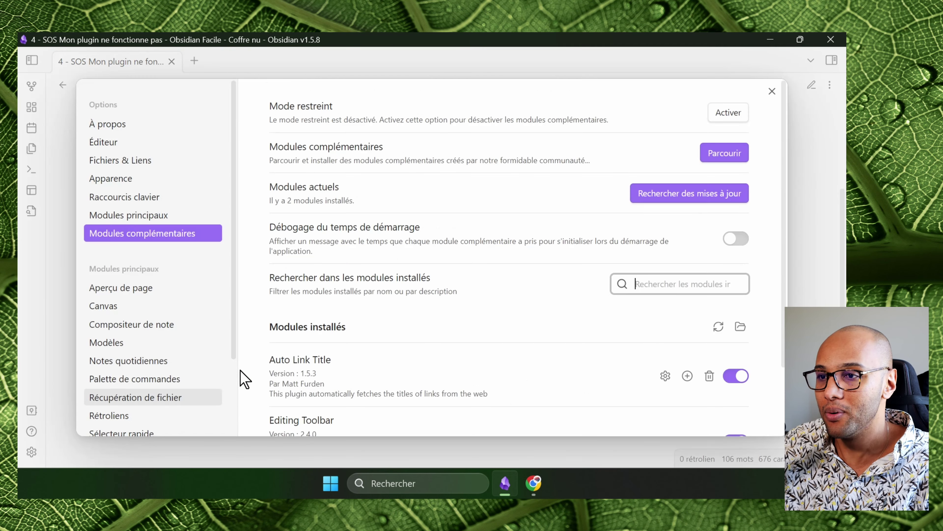
click(724, 152)
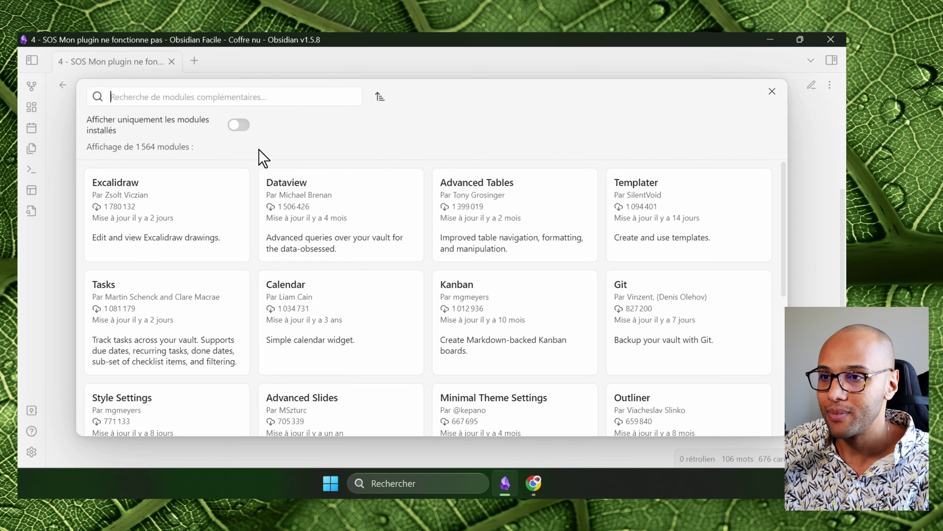
click(125, 189)
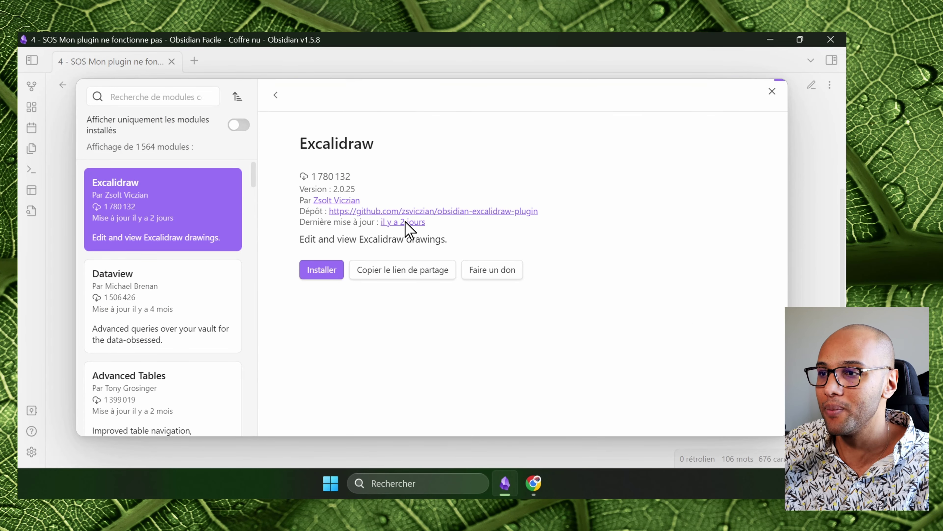
click(426, 211)
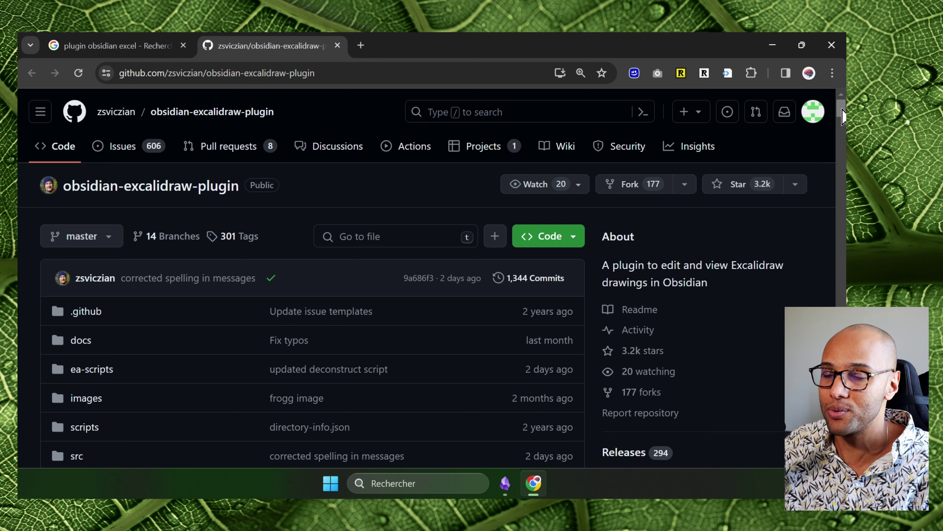
Step: Show the open issues of the obsidian-excalidraw-plugin repository and activate the issue search
click(126, 150)
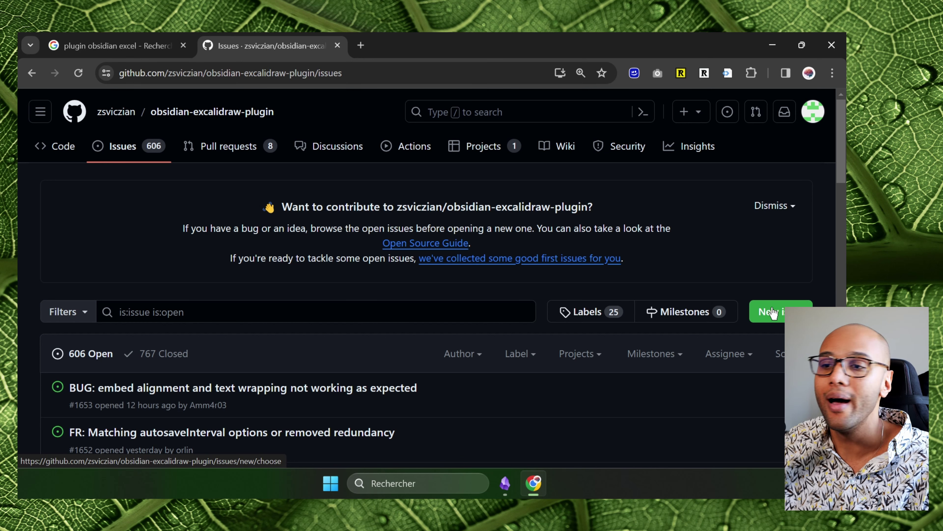
click(305, 317)
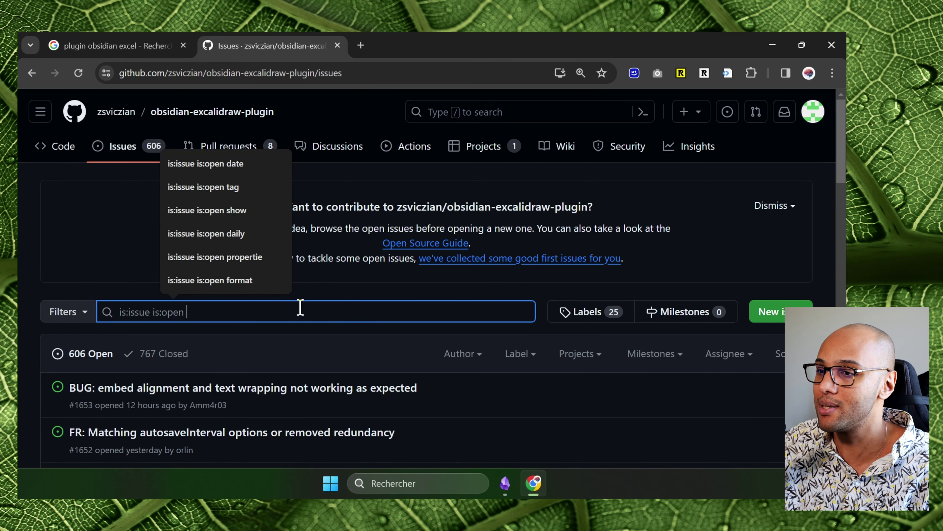
scroll(302, 312, down, 1)
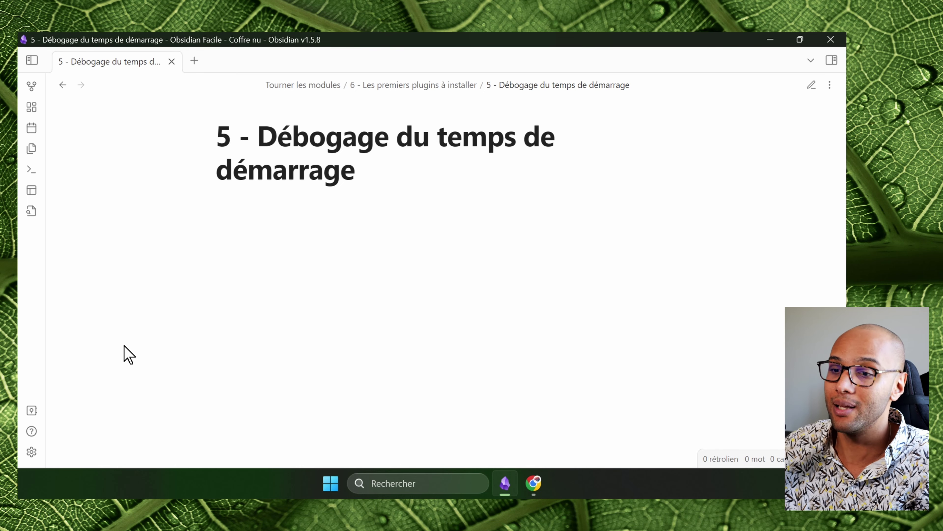
Step: Turn on "Débogage du temps de démarrage" in the community plugin settings
click(31, 452)
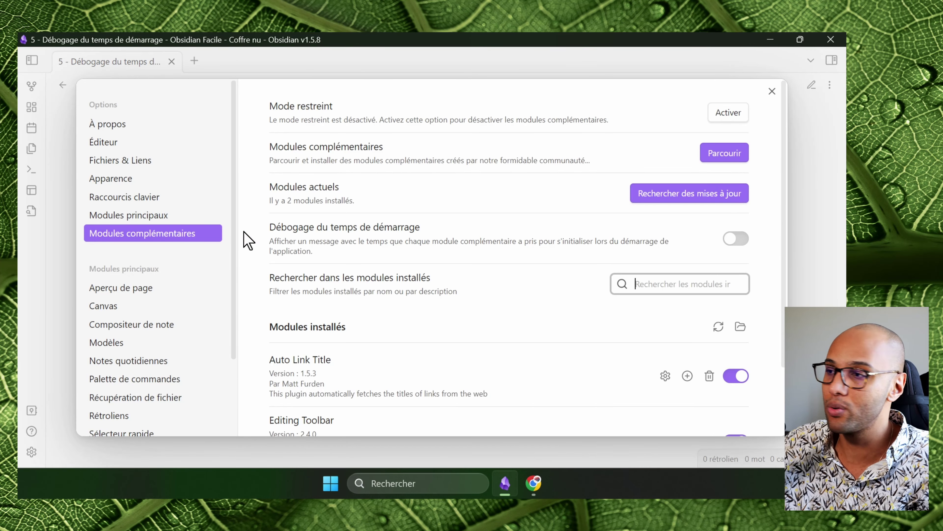
click(734, 240)
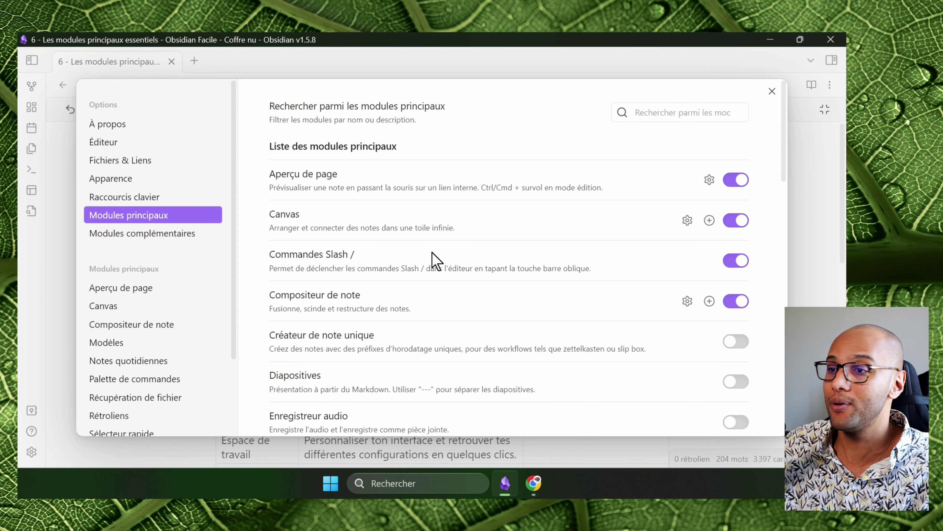
Step: Review the list of core modules in the settings, from Aperçu de page through to Vue graphique
scroll(485, 294, down, 5)
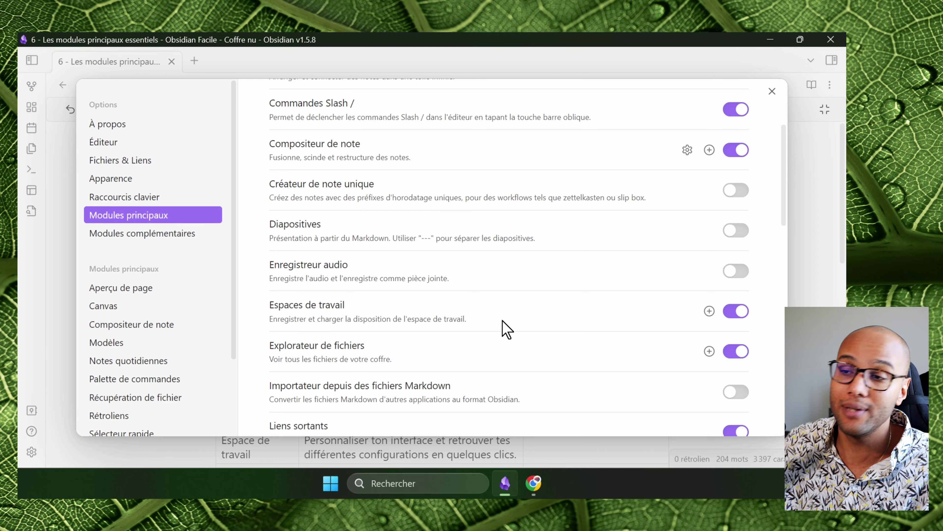
scroll(507, 329, down, 4)
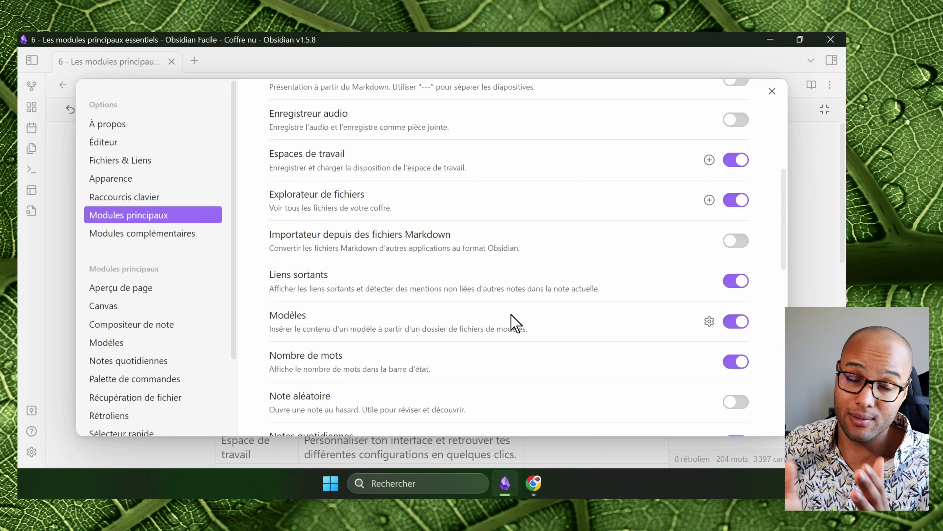
scroll(497, 306, down, 5)
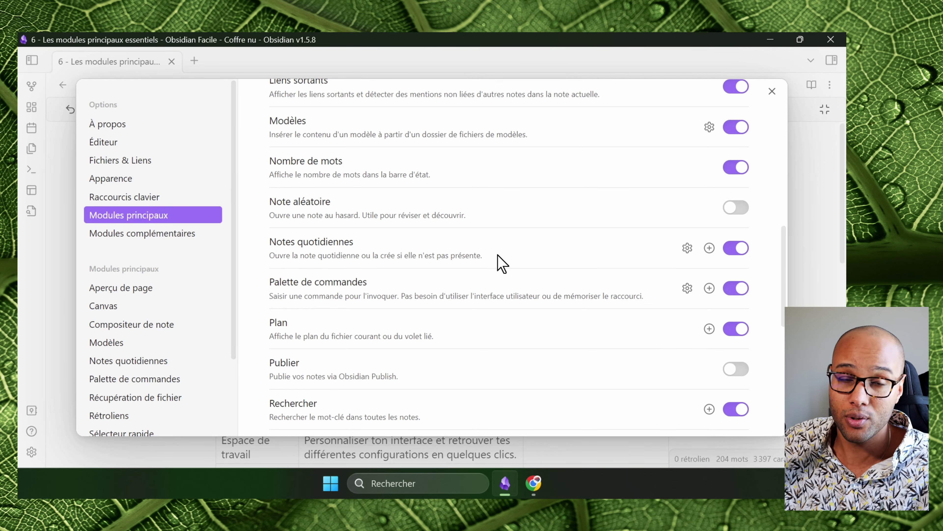
scroll(502, 264, down, 2)
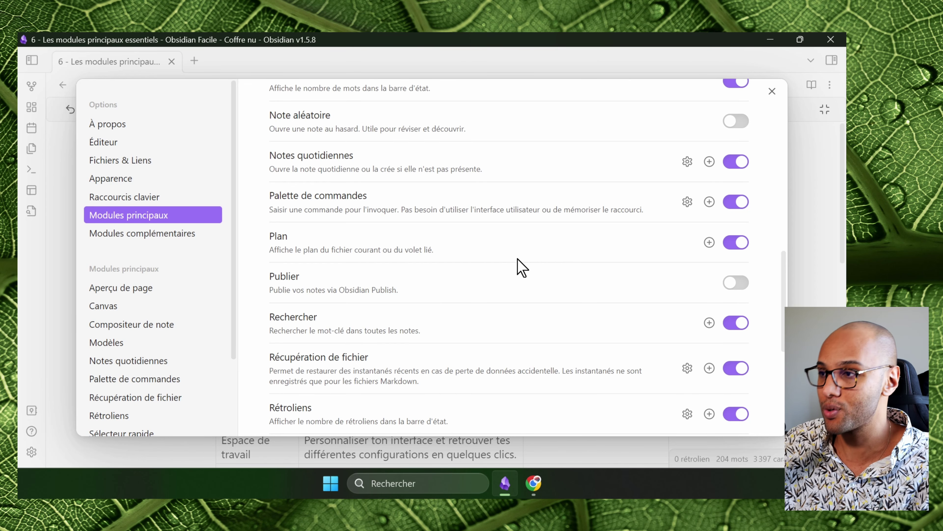
scroll(522, 267, down, 3)
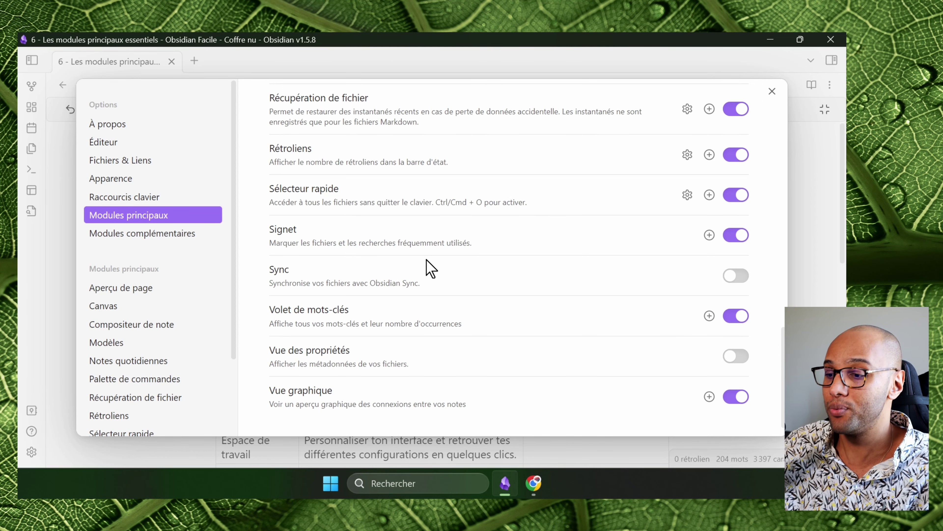
scroll(431, 267, down, 1)
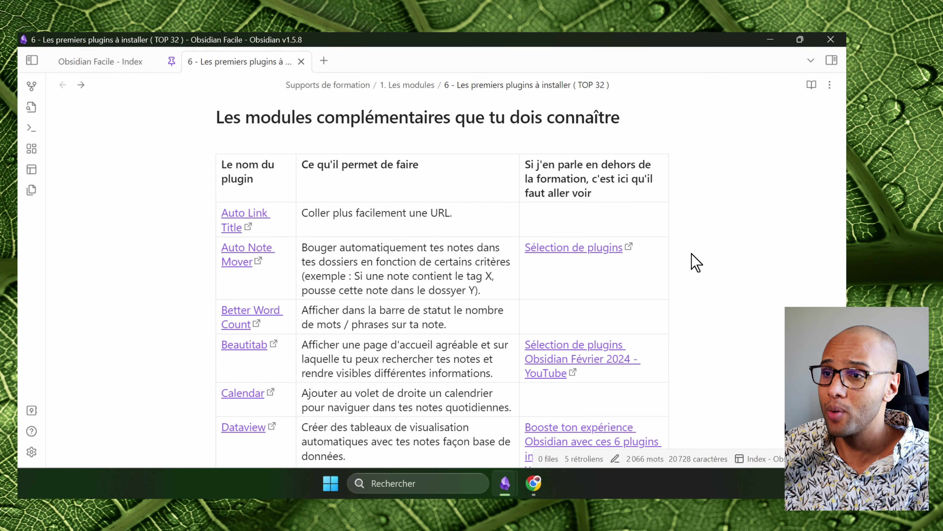
Step: Open the Auto Link Title plugin page from the note's table of recommended plugins and read its description
click(246, 225)
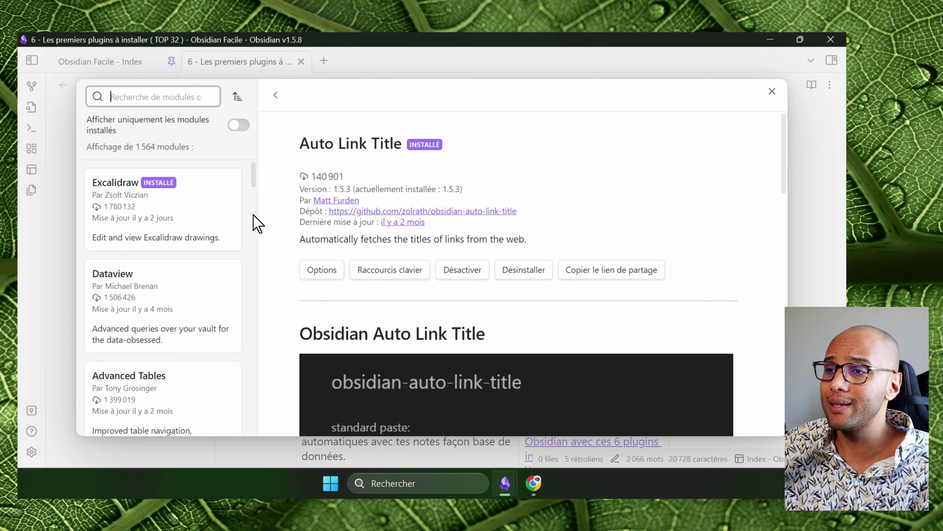
scroll(642, 257, down, 3)
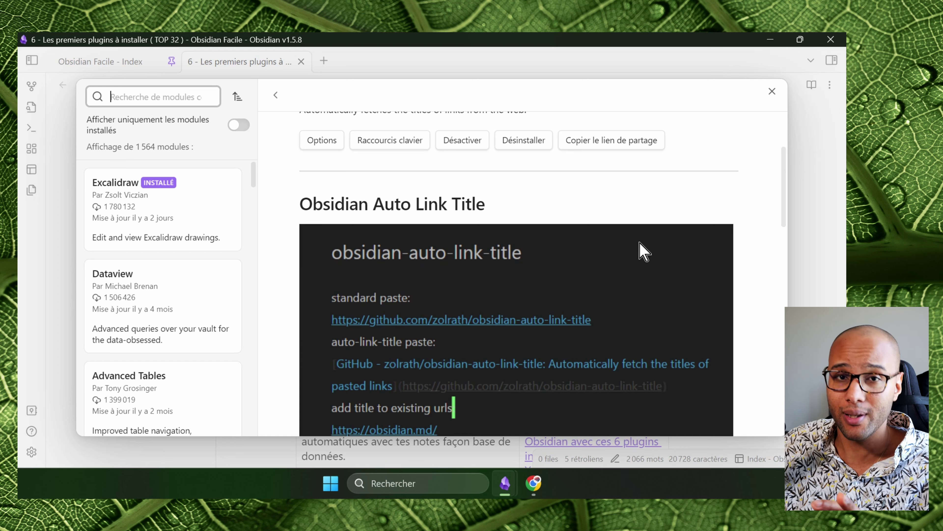